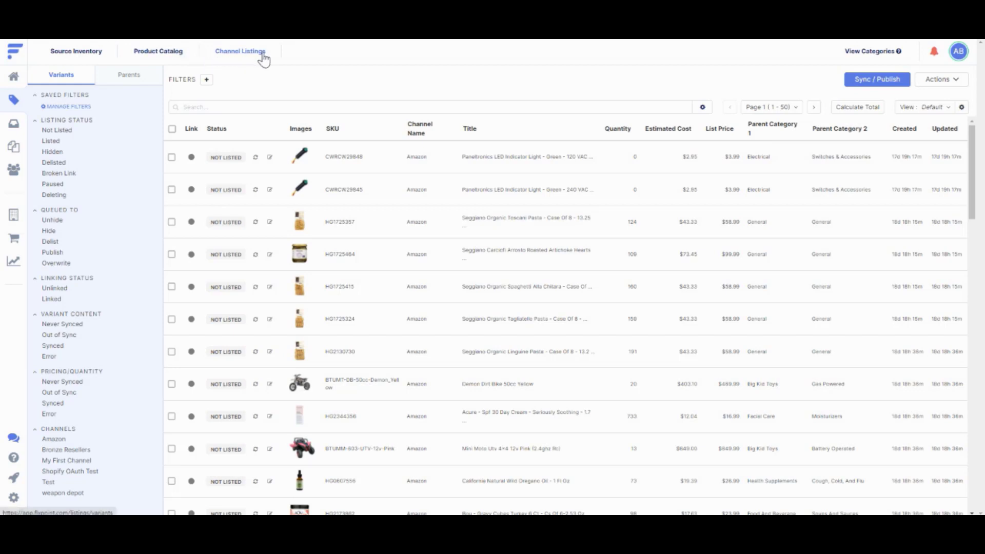
Filter the channel listings to Amazon, and switch to Amazon Seller Central to review the products in Manage Inventory
click(69, 441)
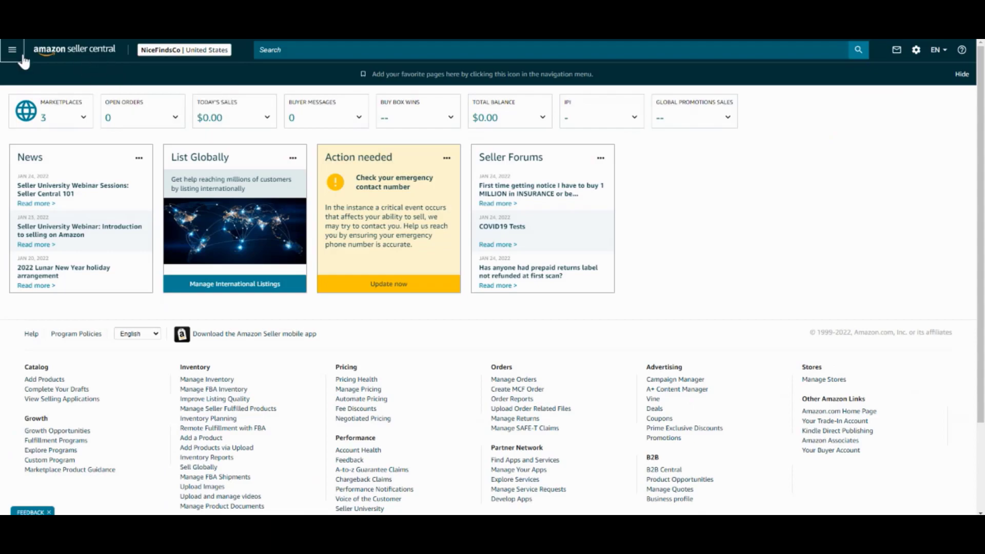
click(20, 56)
mouse_move(22, 94)
click(157, 96)
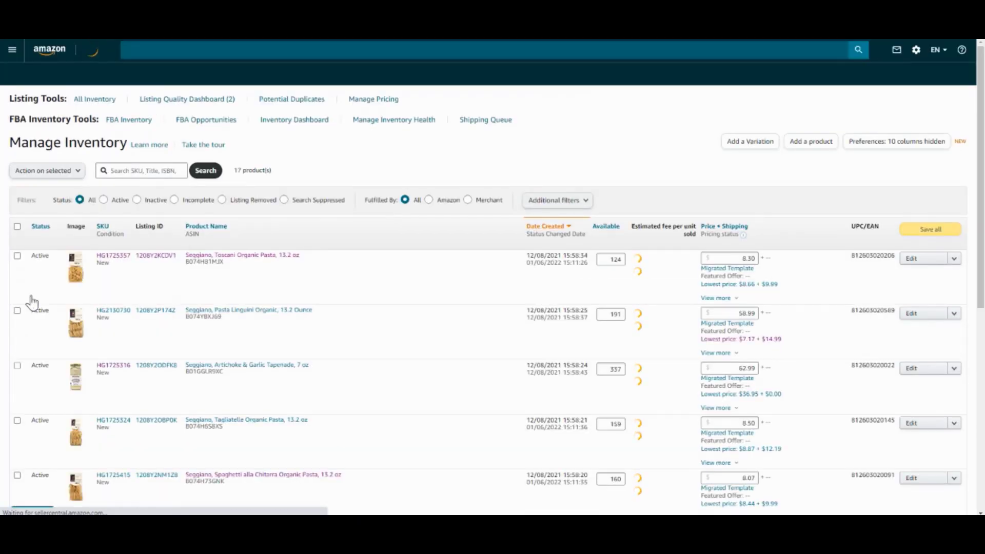
scroll(54, 308, down, 4)
scroll(57, 332, up, 7)
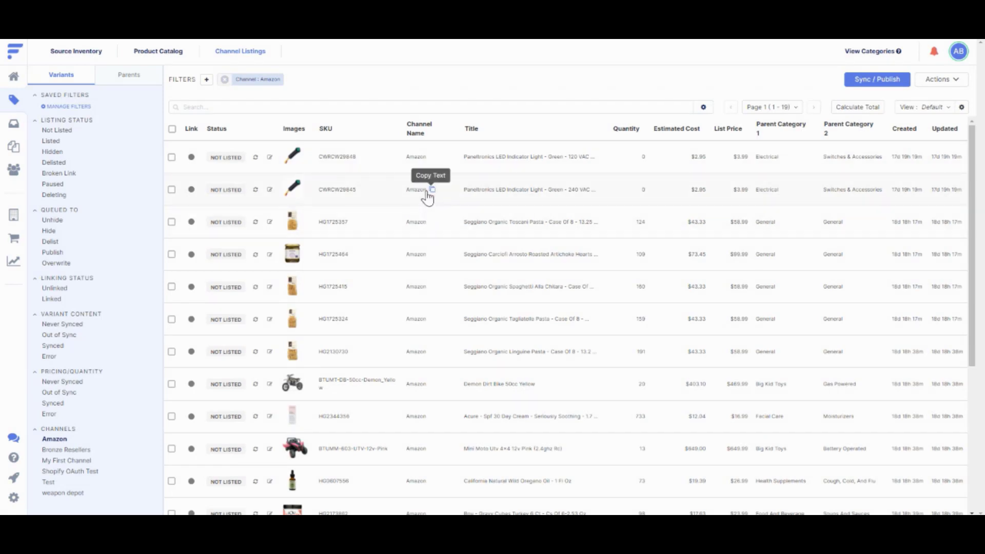
Run Re-Link Listings for the Amazon channel, matching the listing variant UPC to the Amazon Product ID
click(935, 86)
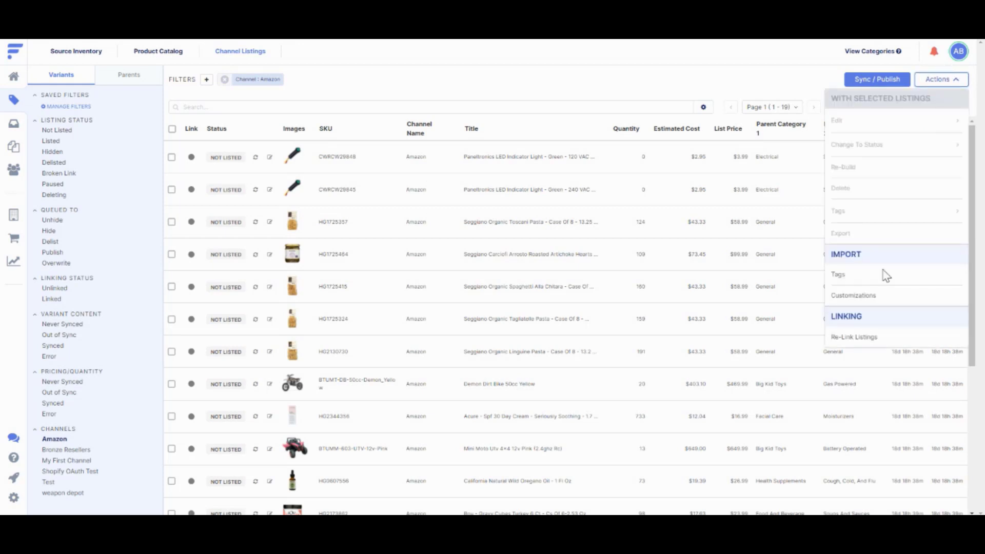
click(874, 336)
click(713, 135)
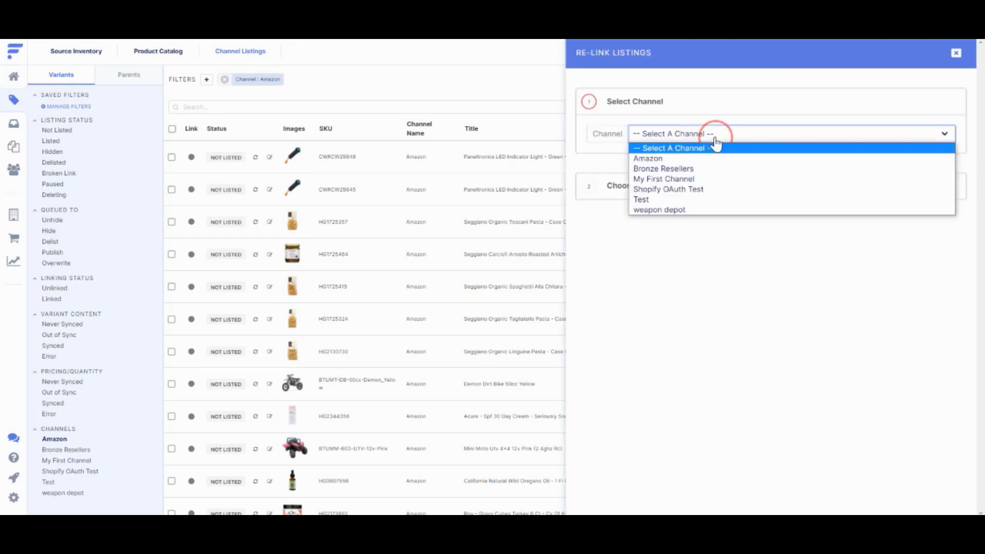
click(711, 159)
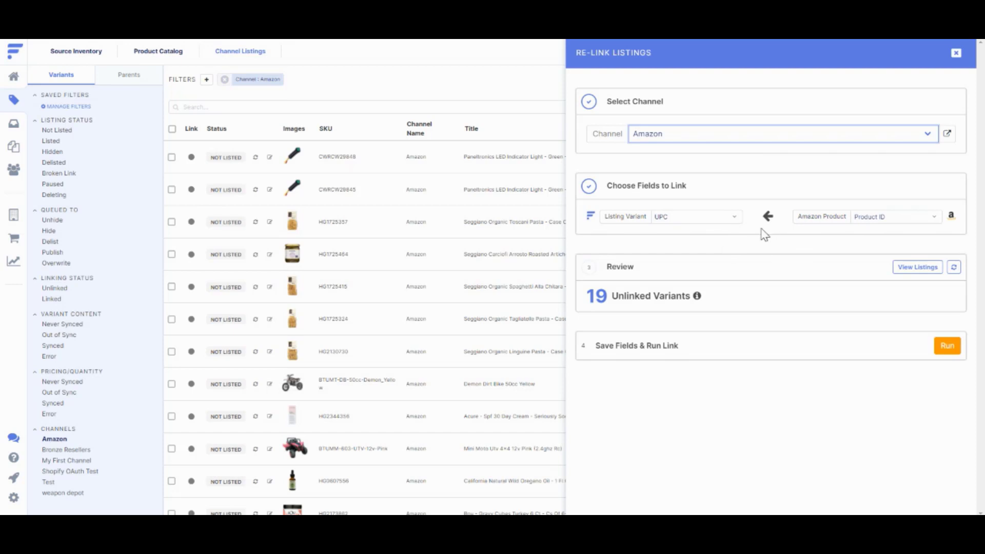
click(899, 216)
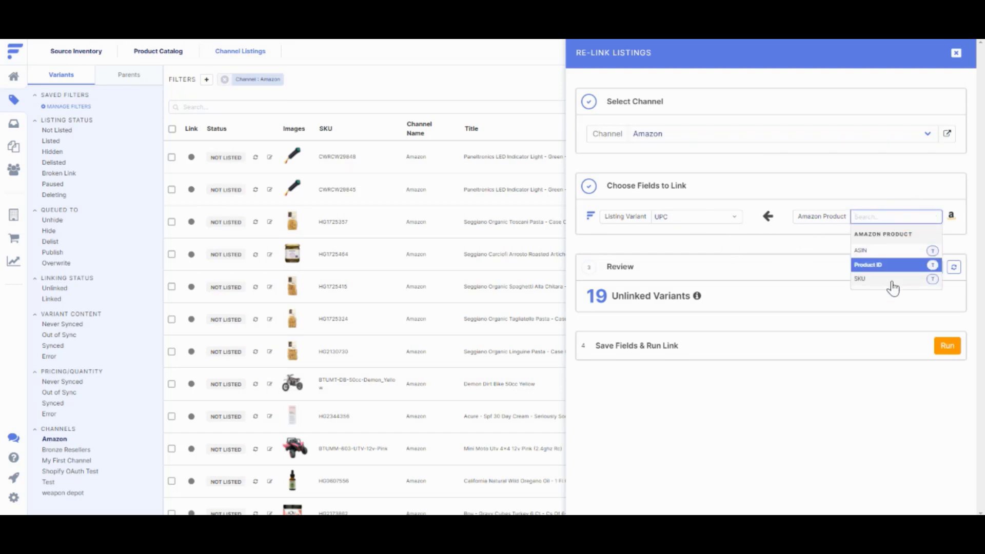
click(893, 265)
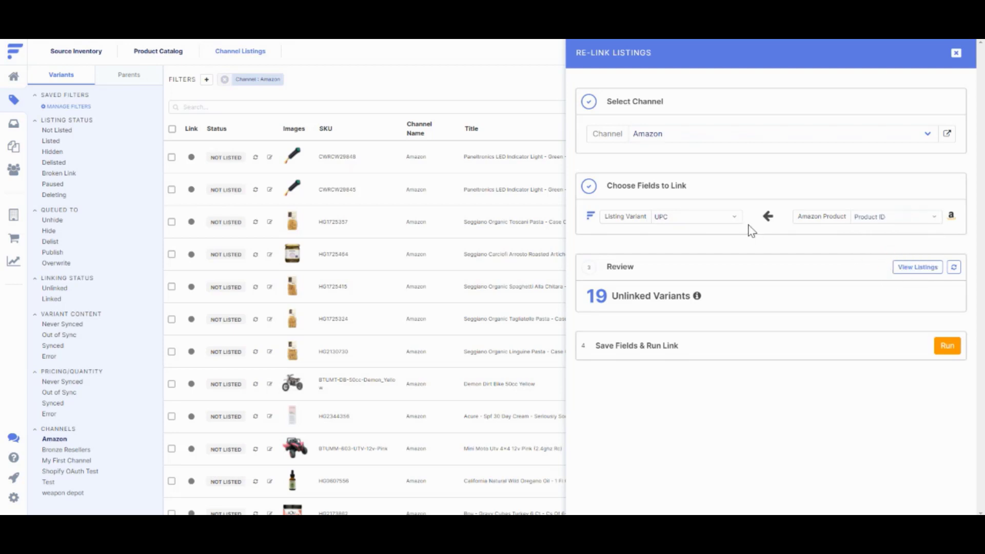
click(725, 216)
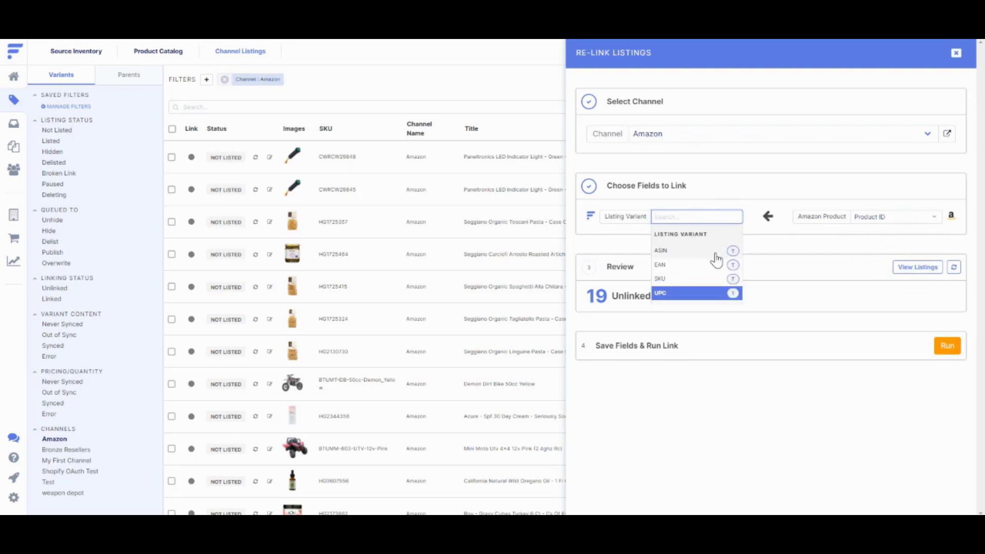
click(712, 293)
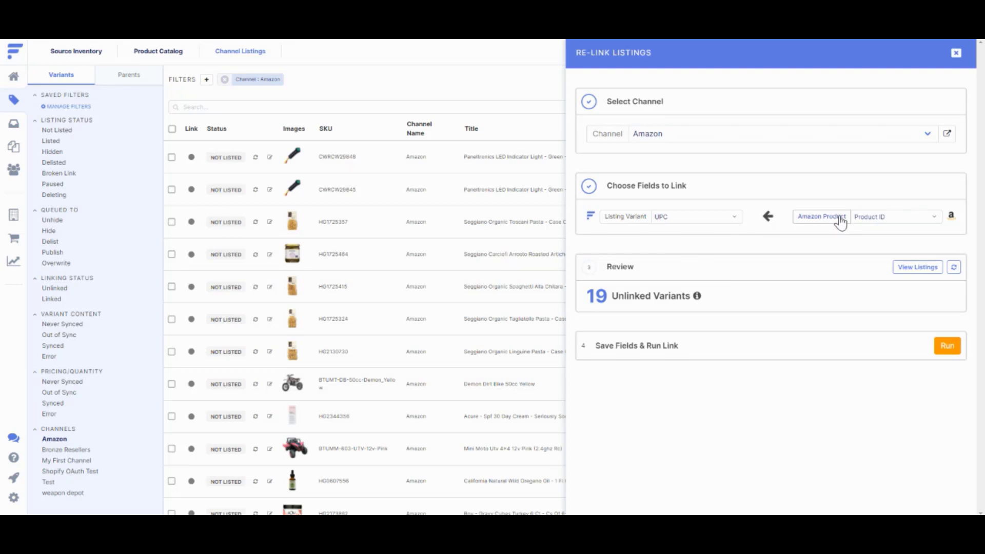
click(944, 349)
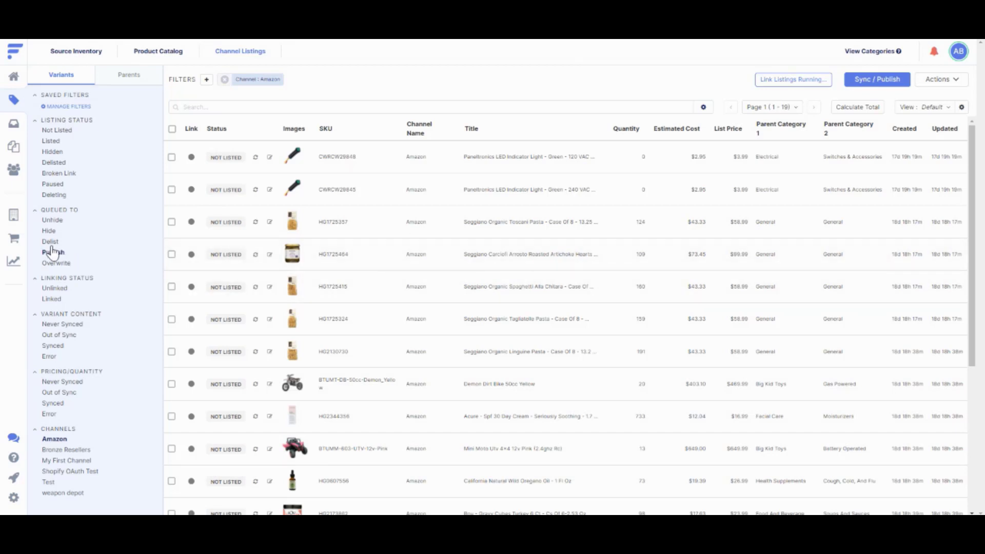
Schedule the Amazon channel's Sync Listings integration to run every day at 9AM UTC, minute 00
click(17, 242)
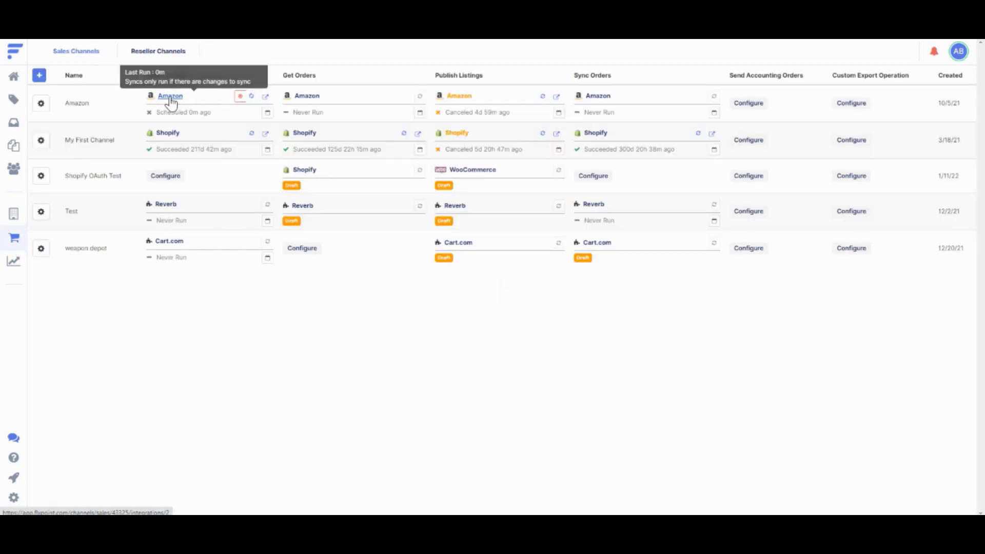
click(170, 97)
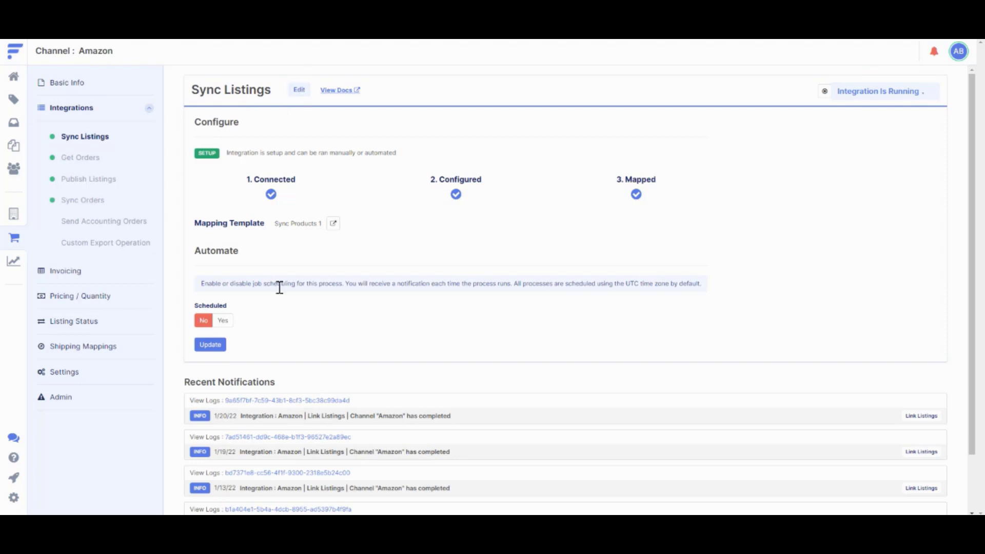
click(223, 320)
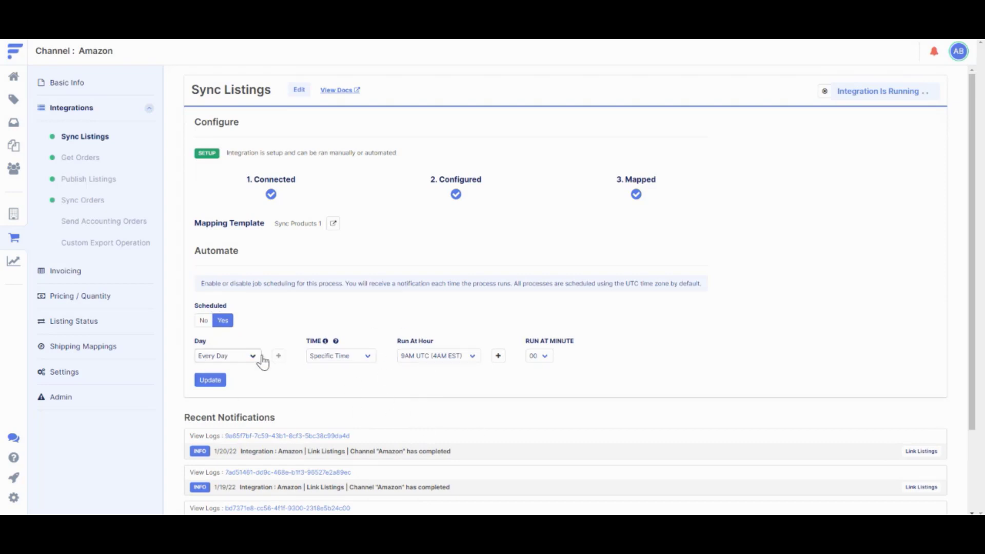
click(208, 382)
Open the Sync Products 1 mapping template and review its price, quantity and handling time mappings
double_click(301, 223)
click(335, 224)
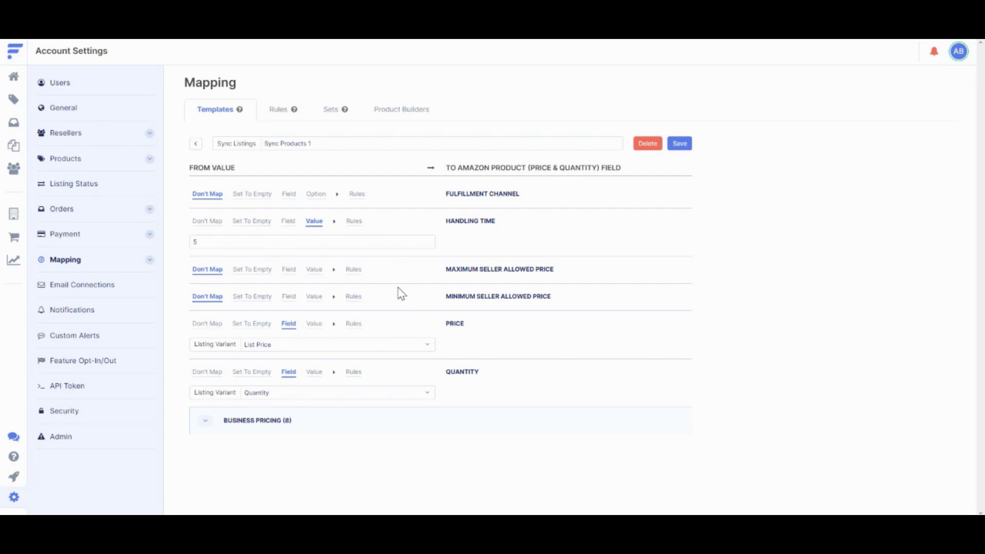
click(210, 324)
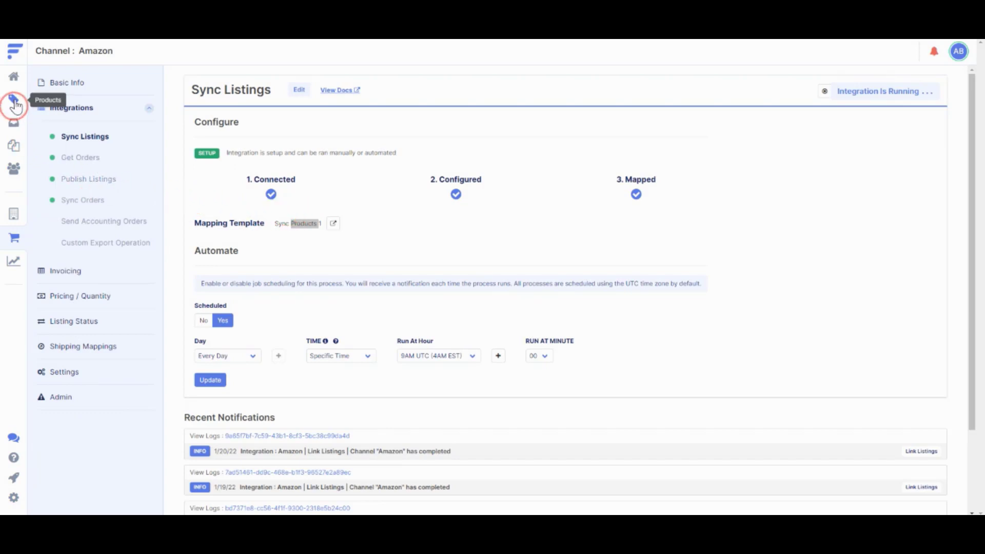
Return to the channel listings and check the listing status of the Amazon variants
click(14, 101)
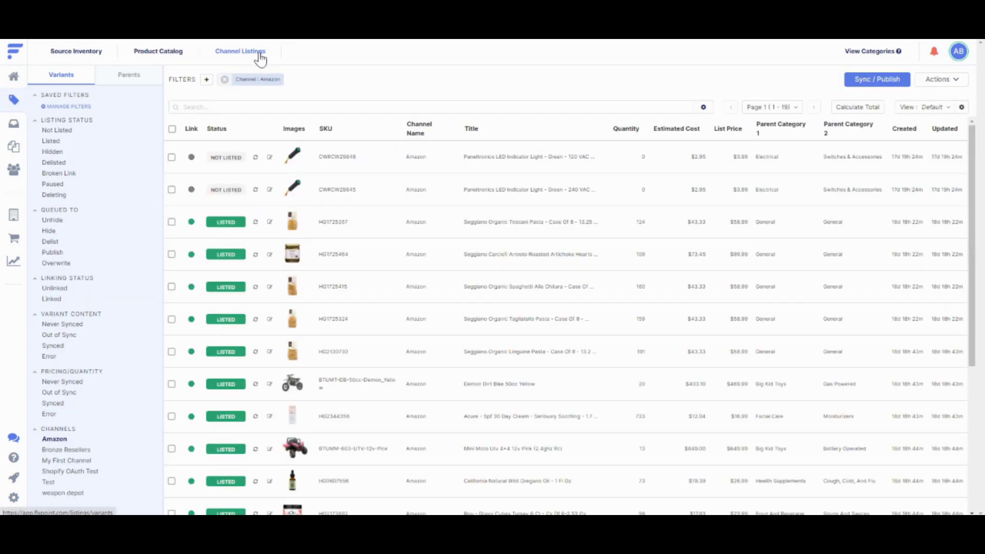
scroll(226, 236, down, 5)
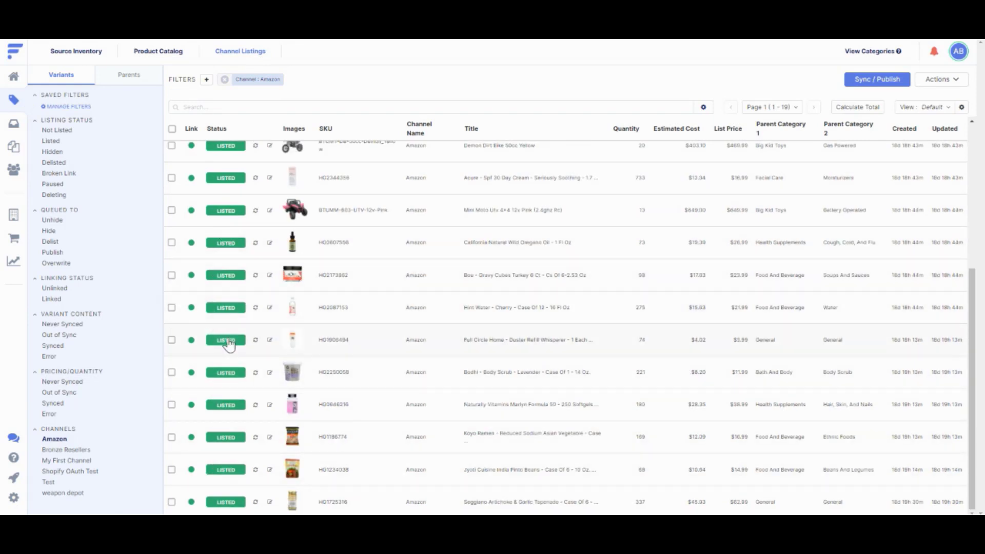
scroll(229, 339, up, 4)
scroll(229, 335, up, 1)
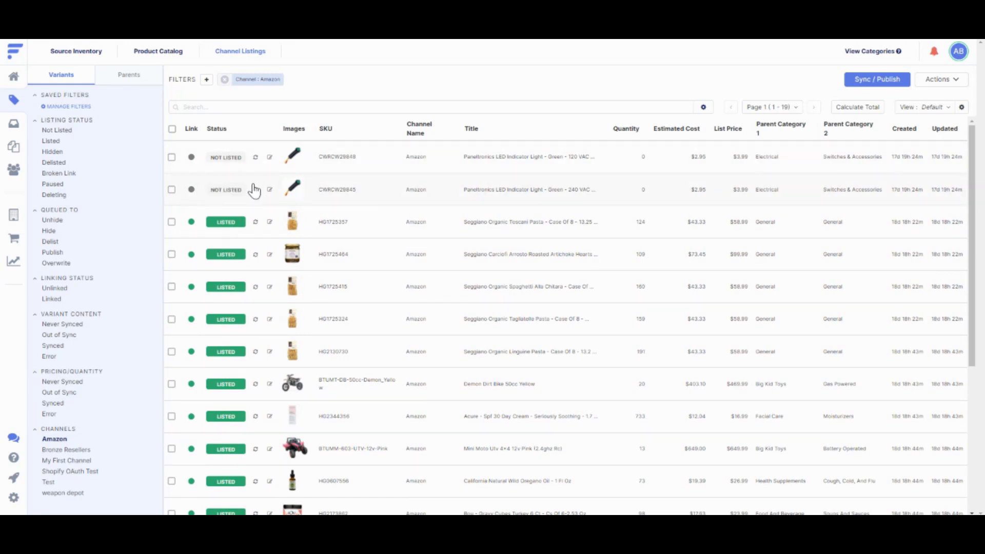
mouse_move(251, 178)
Open the Publish Products 1 mapping template from the Amazon channel's Publish Listings integration and review its field mappings
click(14, 248)
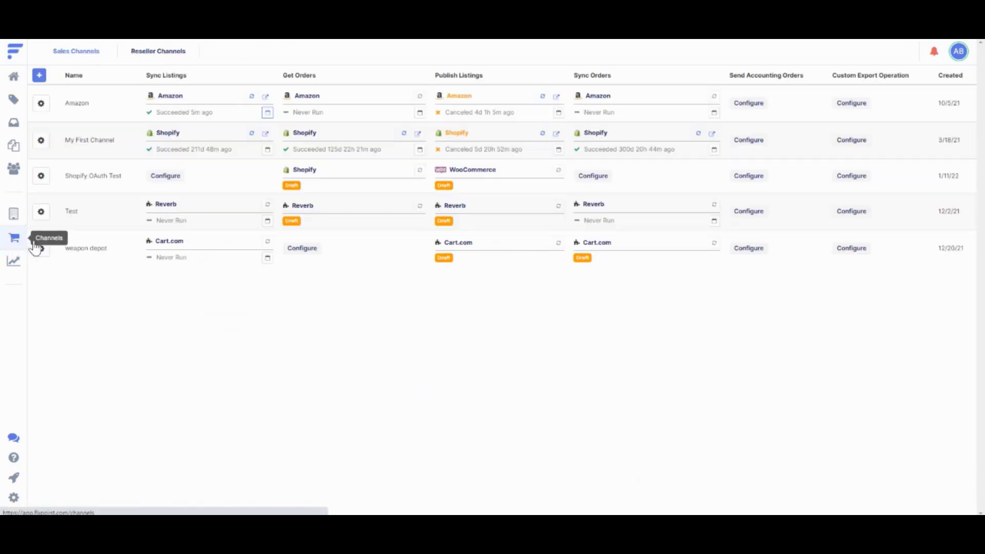
click(458, 98)
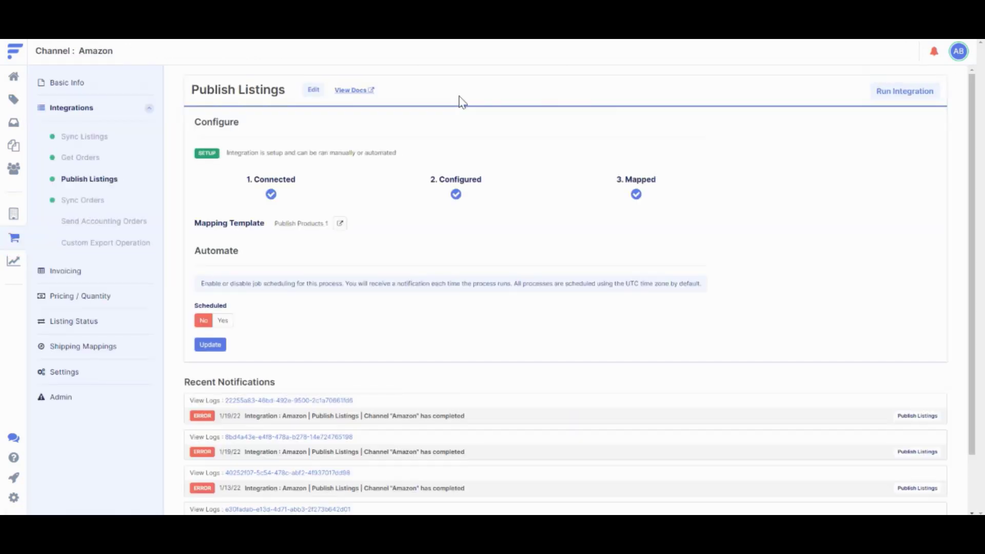
click(339, 226)
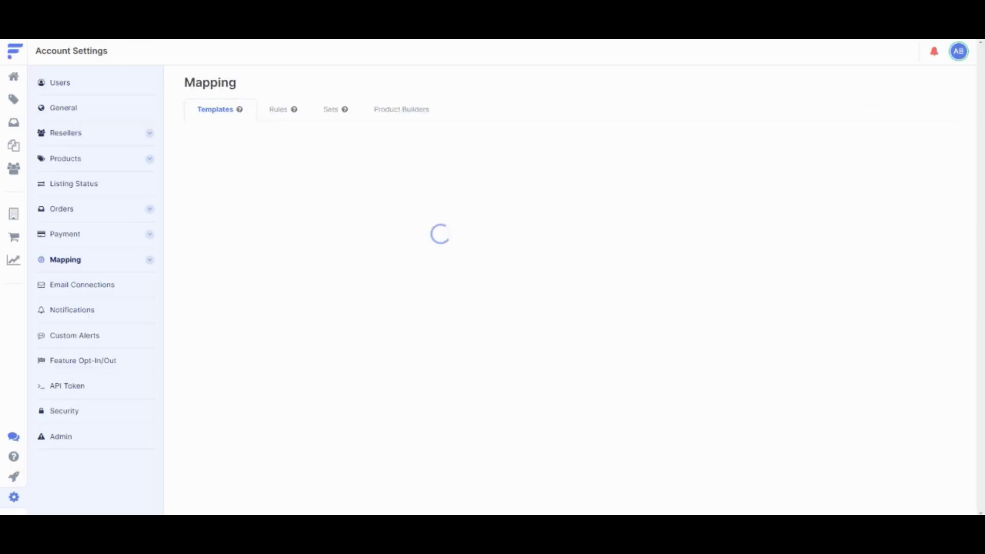
scroll(588, 270, down, 9)
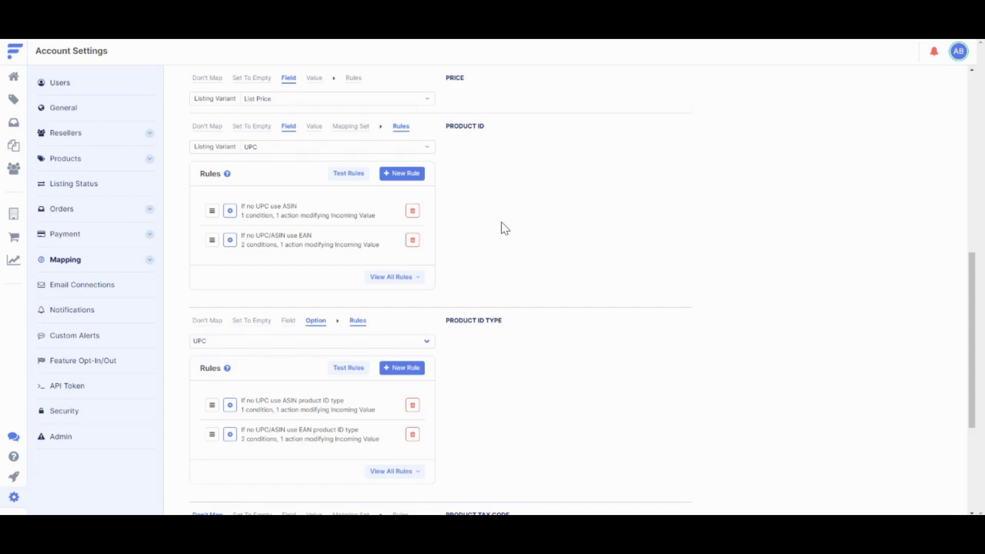
Examine the two Product ID rules that fall back to ASIN and EAN, and the Product ID Type mapping
click(231, 213)
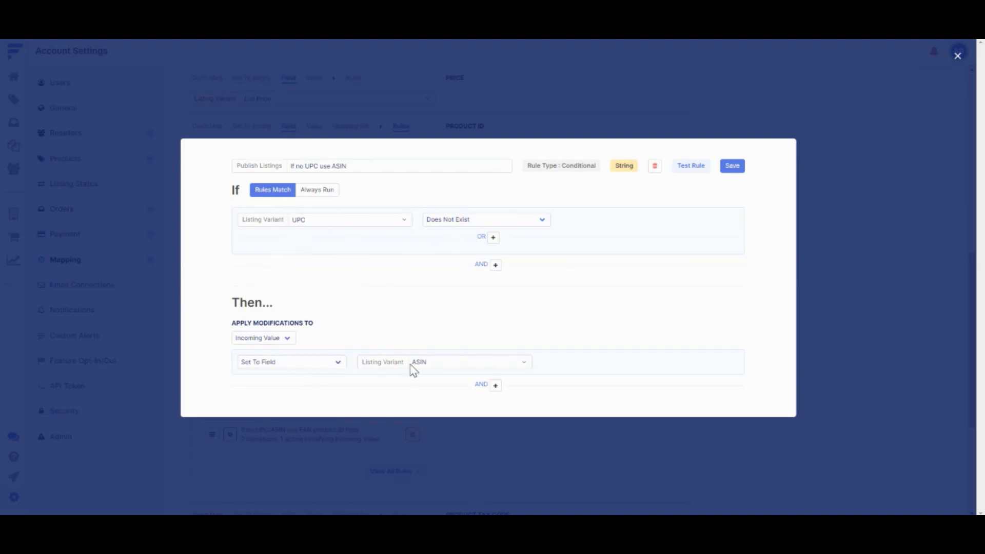
click(958, 57)
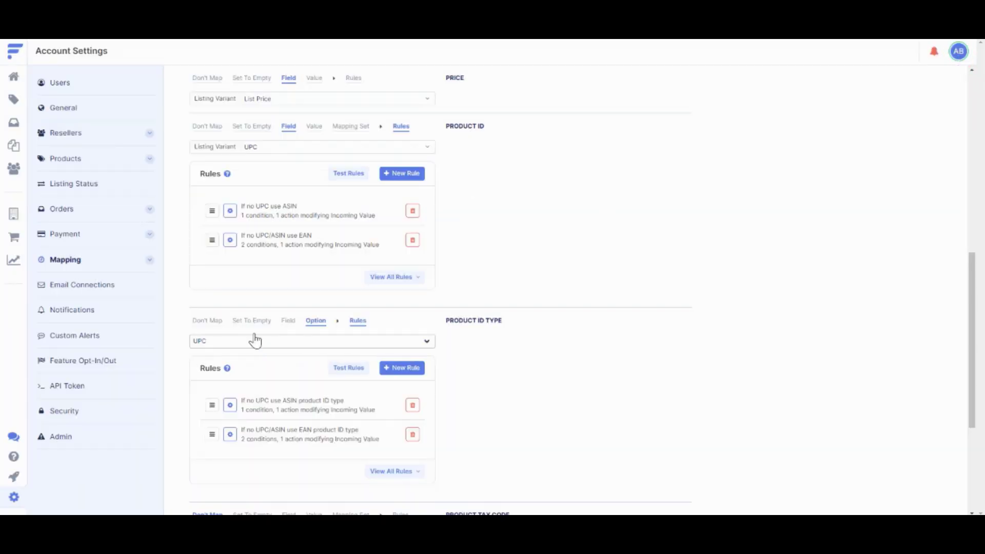
click(229, 242)
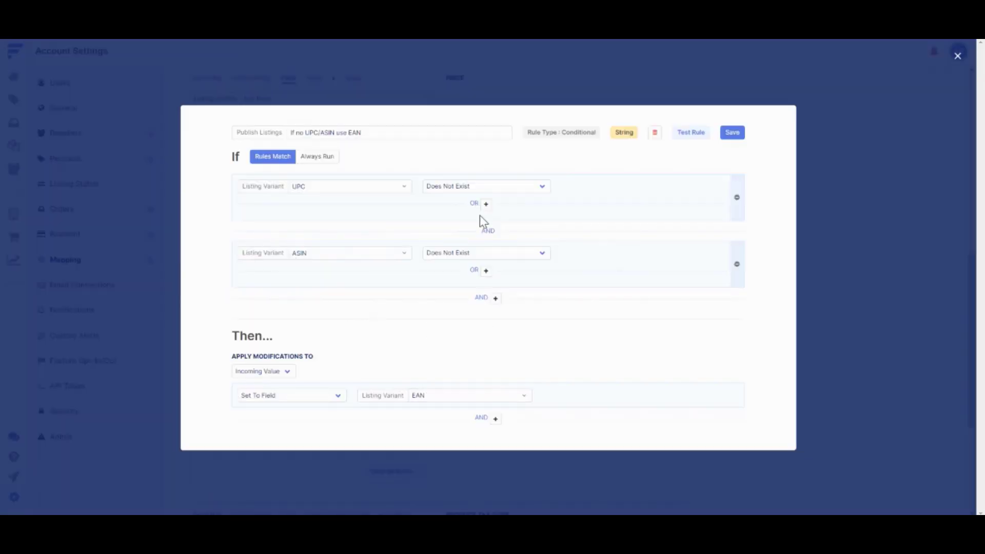
click(958, 57)
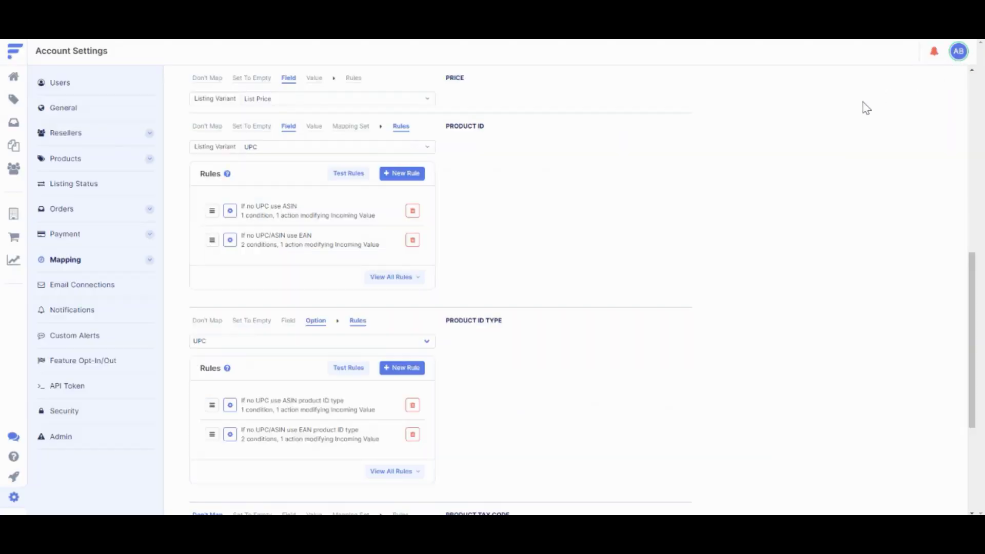
drag(449, 322, 505, 324)
click(488, 371)
Go back to the channel listings and filter them to the Amazon channel
click(15, 127)
click(14, 99)
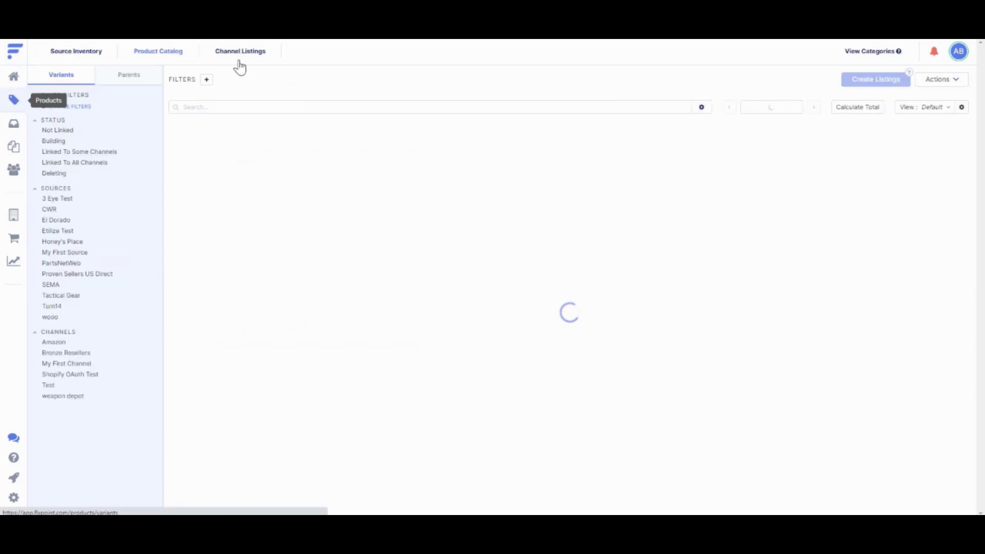
click(259, 55)
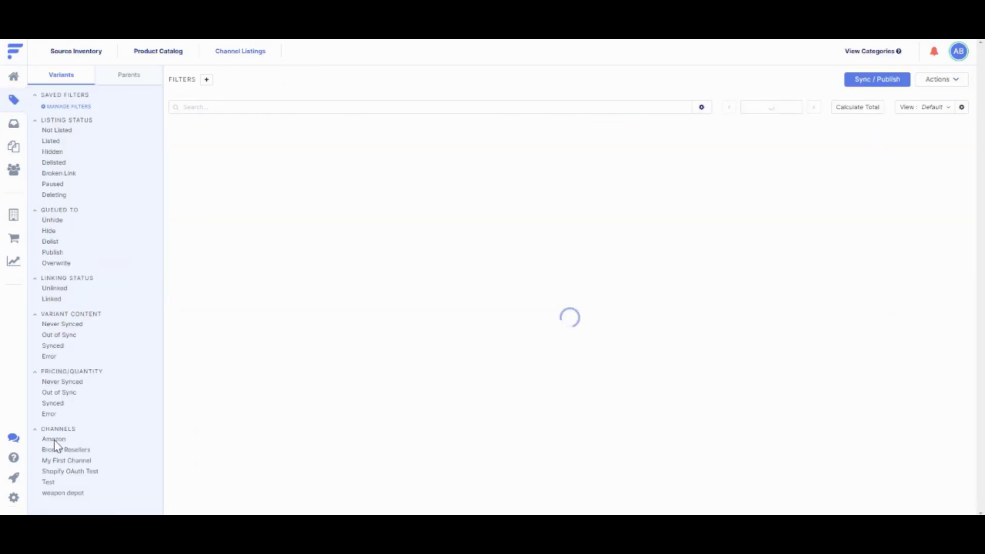
click(54, 440)
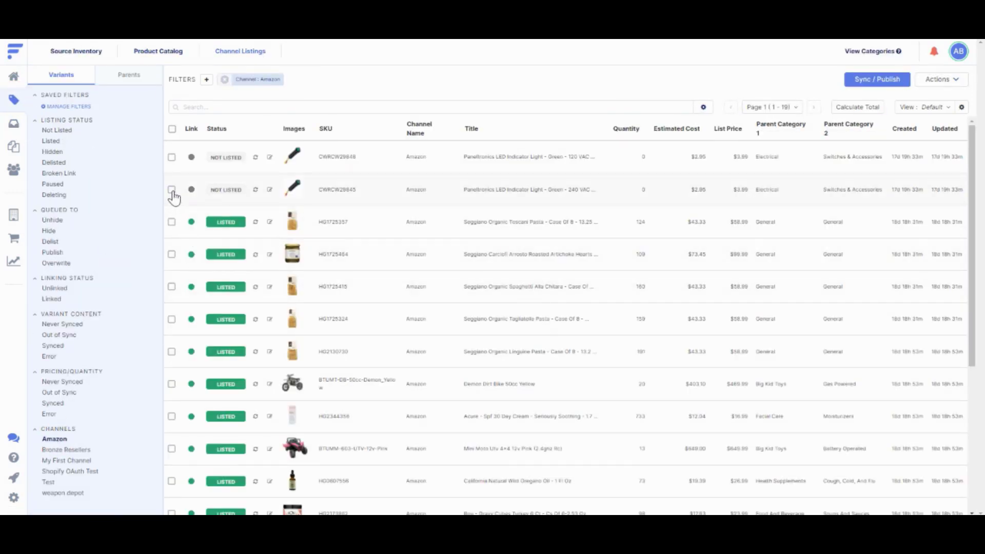
Change the status of the two unlisted Paneltronics LED Indicator Light listings to Publish
click(171, 190)
click(172, 157)
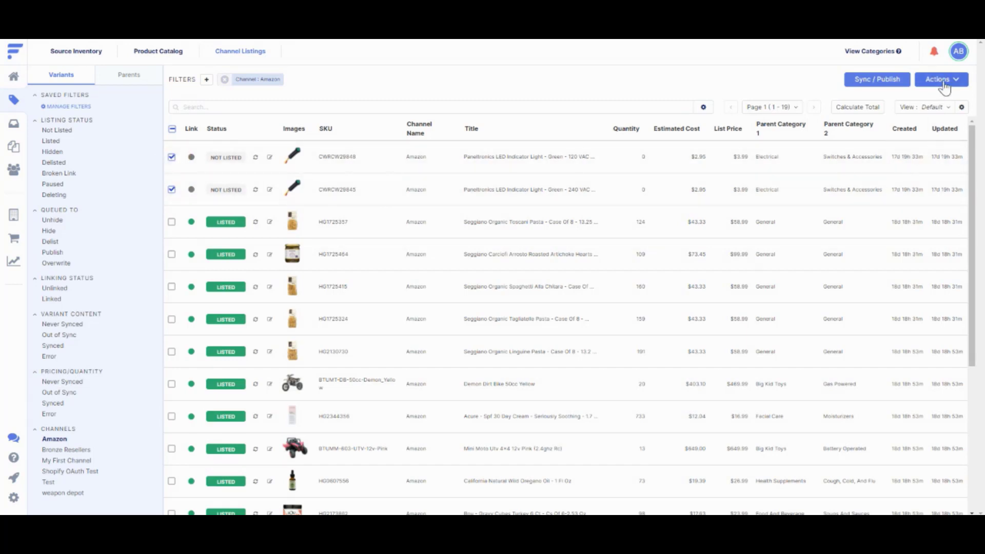
click(943, 80)
click(888, 148)
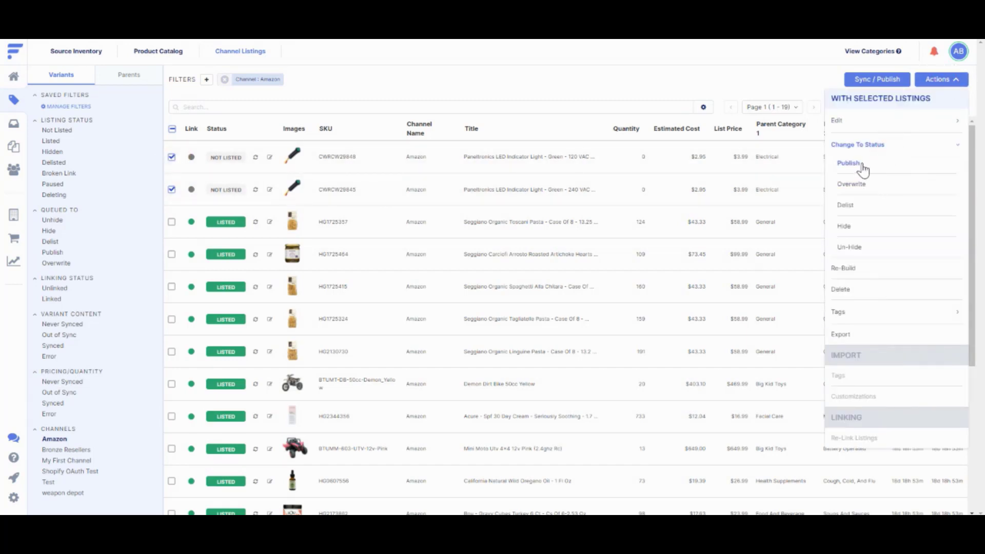
click(841, 175)
click(537, 290)
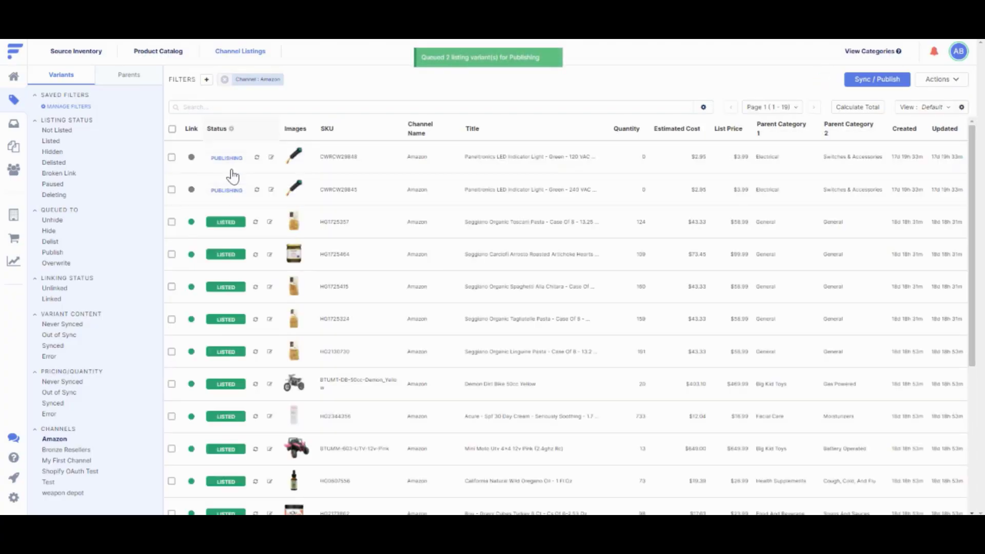
Run the publish for the Amazon channel's queued listing variants from Sync / Publish
click(895, 82)
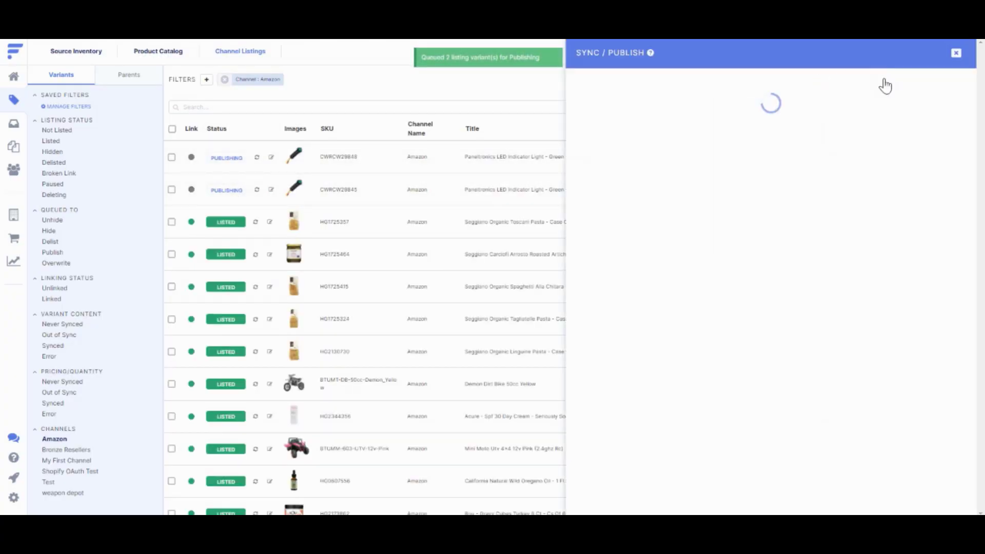
click(779, 143)
click(759, 158)
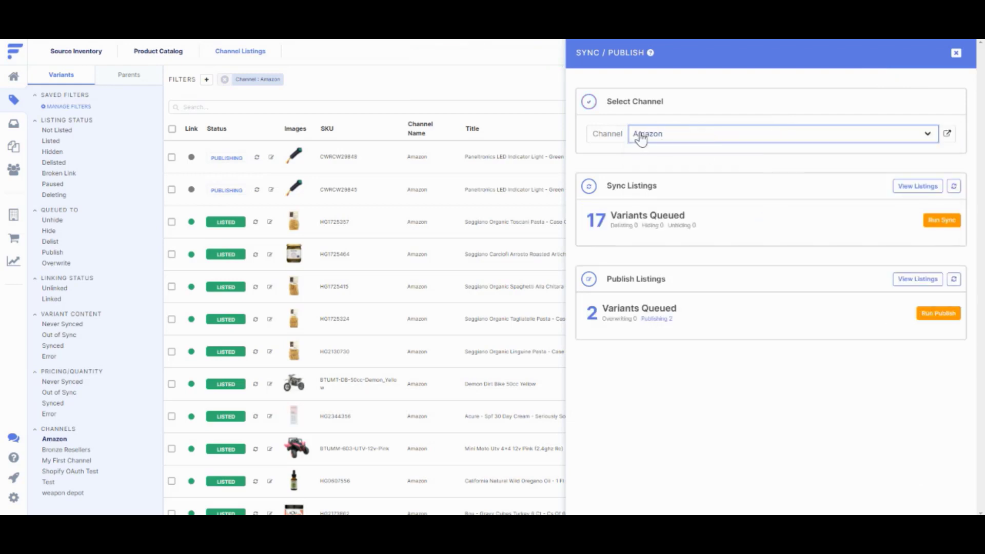
click(657, 321)
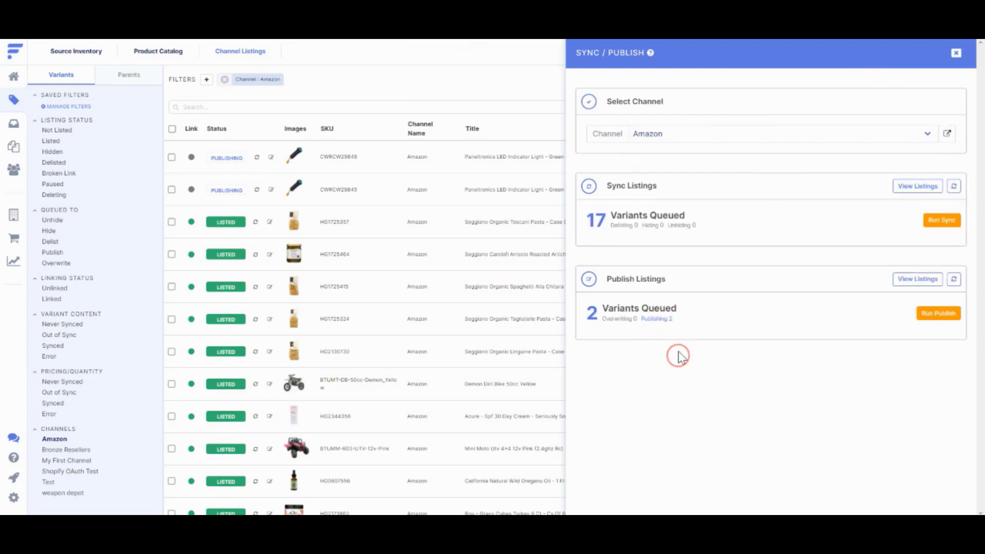
click(939, 313)
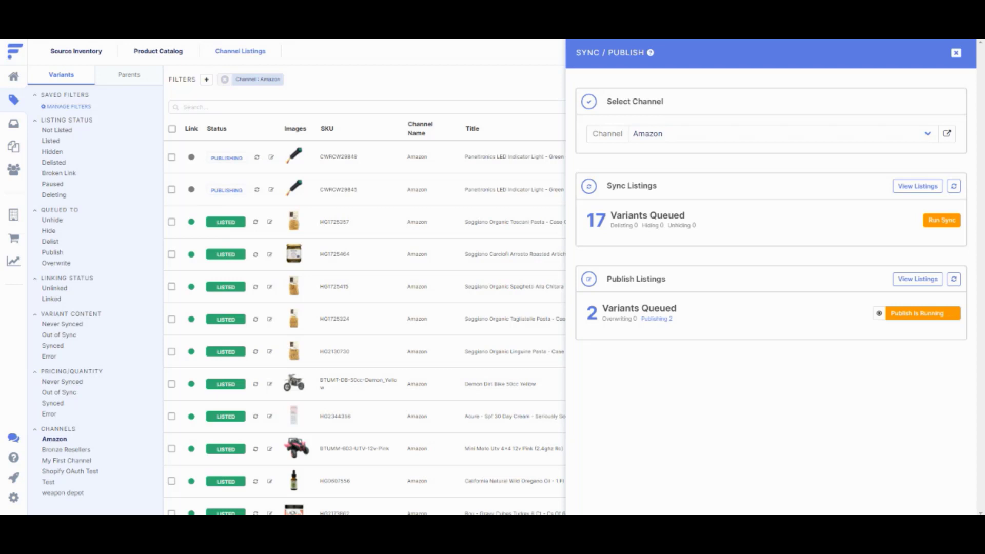
Open the Amazon channel's Listing Status workflow and review the Queue to Hide QTY Buffer and Queue to Unhide rules
click(14, 238)
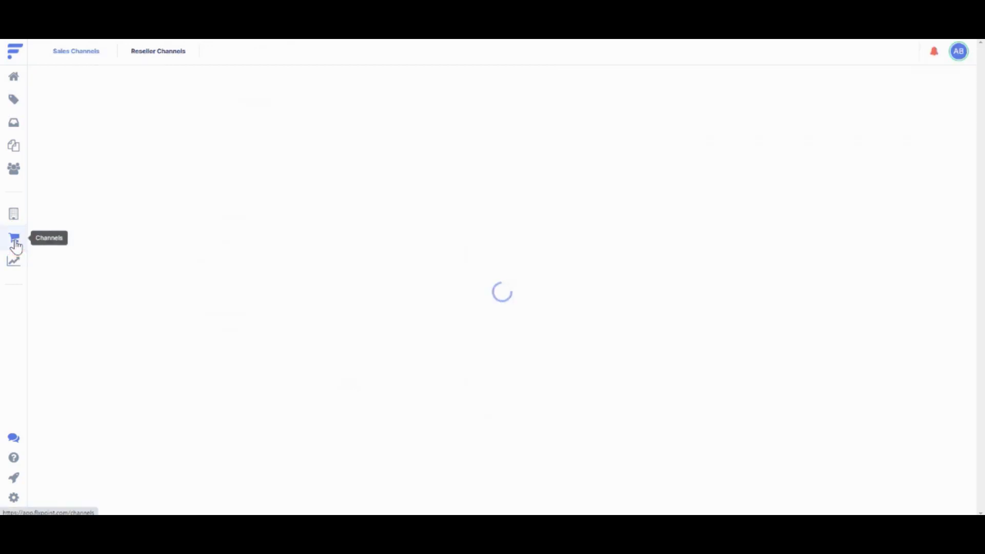
click(41, 104)
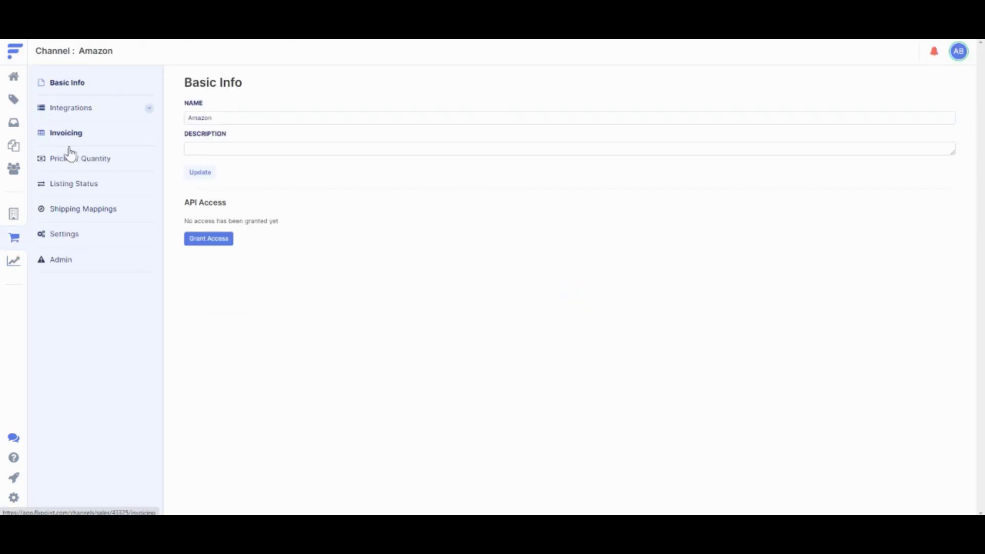
click(73, 186)
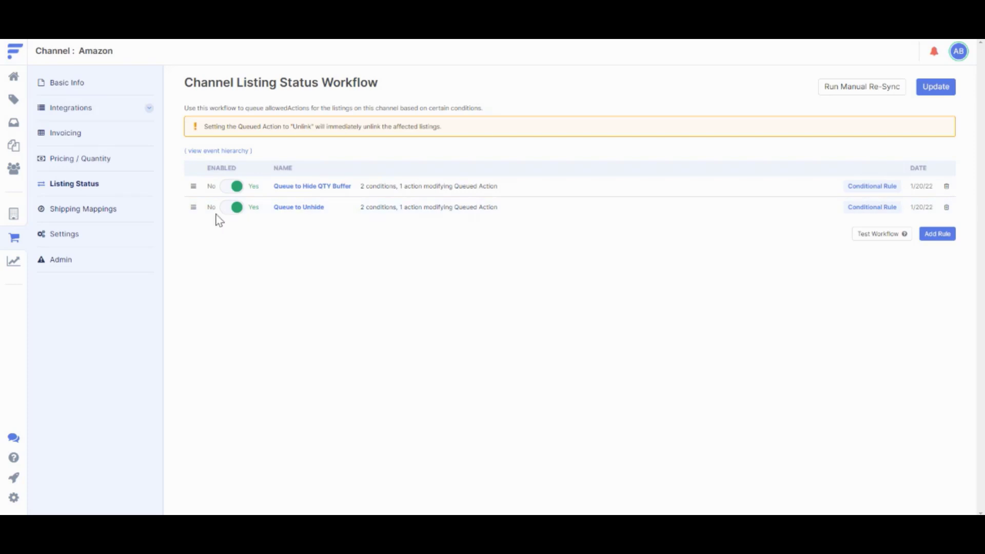
click(298, 186)
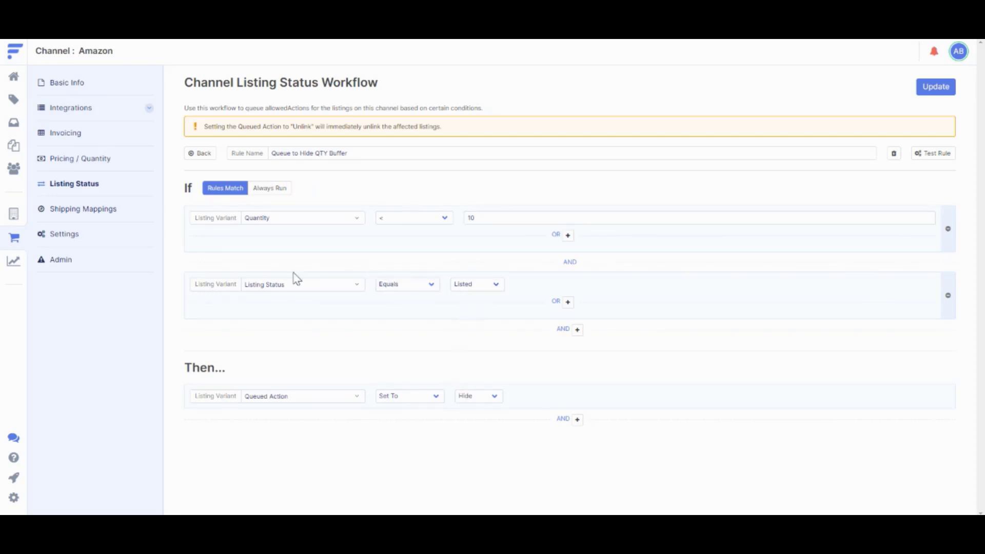
click(201, 152)
click(280, 209)
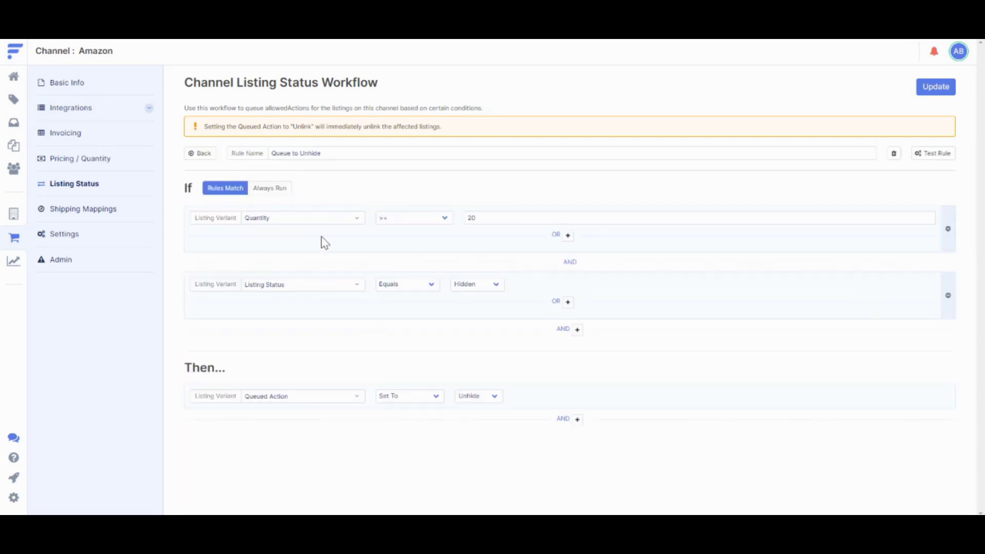